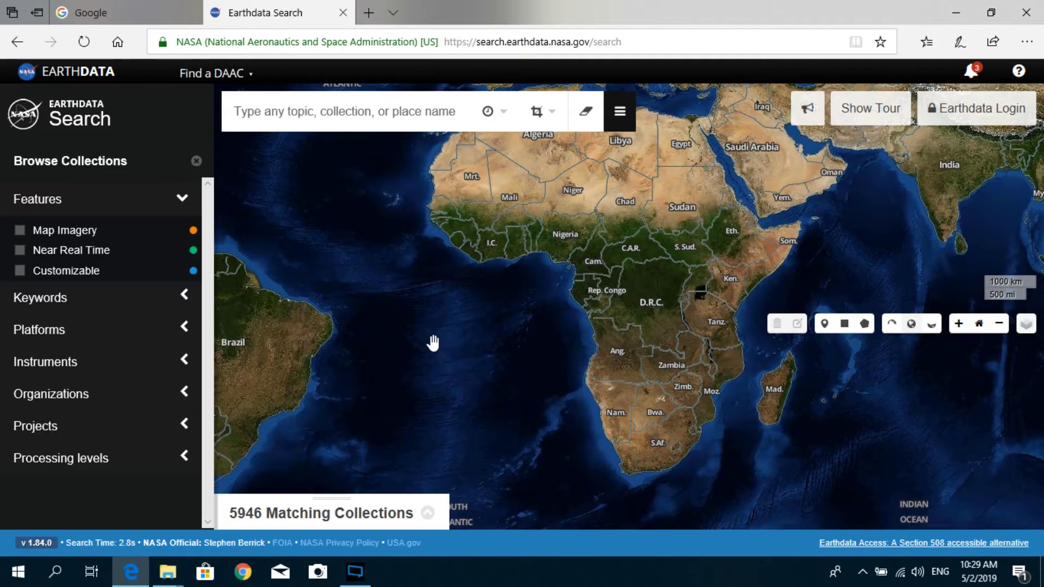
Search Google for 'Earthdata Search NASA'.
{"action": "left_click", "coordinate": [141, 8]}
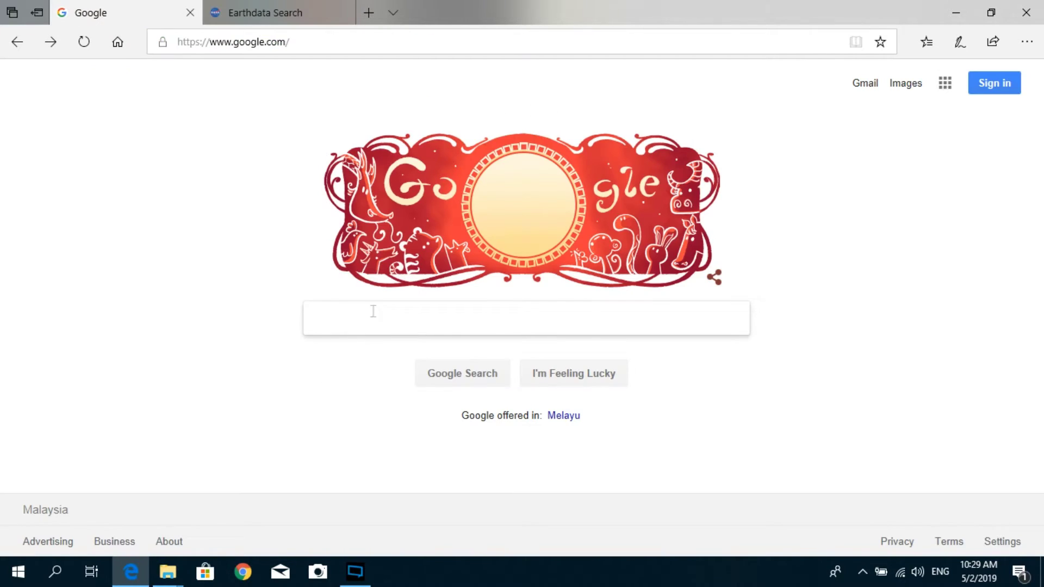
{"action": "type", "text": "Ea"}
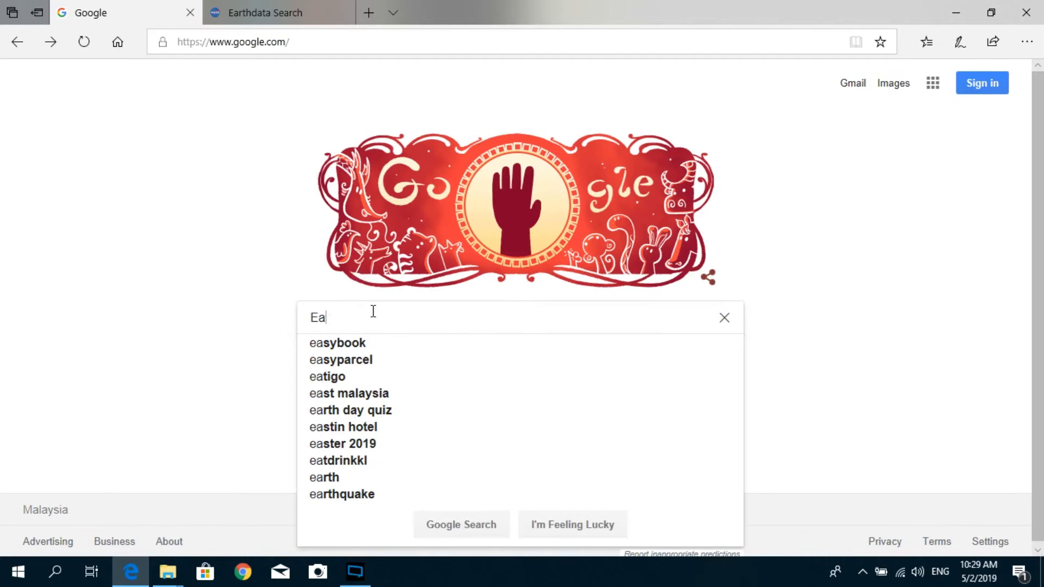
{"action": "type", "text": "rthdata"}
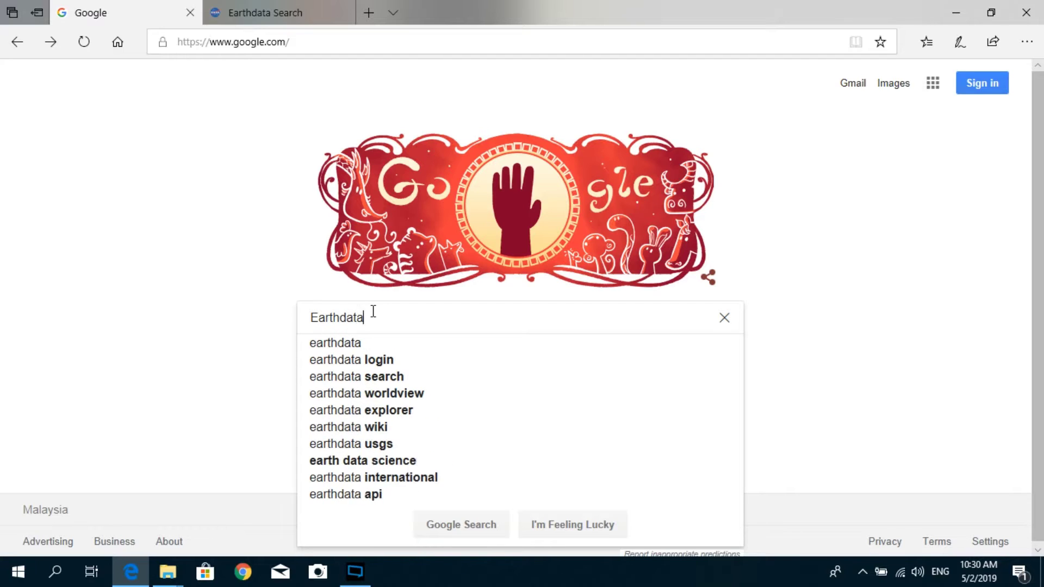
{"action": "type", "text": " Search NASA"}
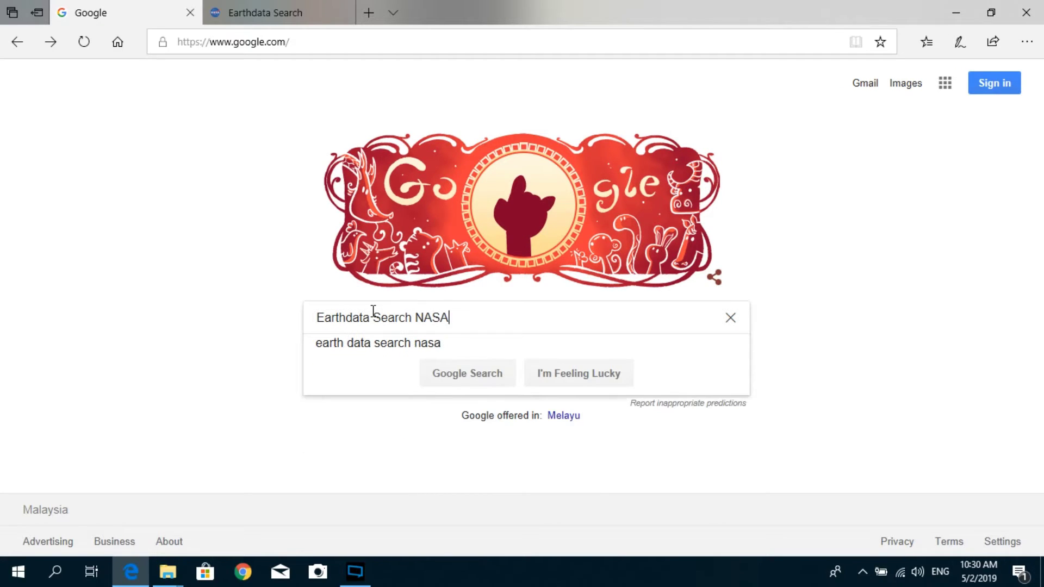
{"action": "key", "text": "Return"}
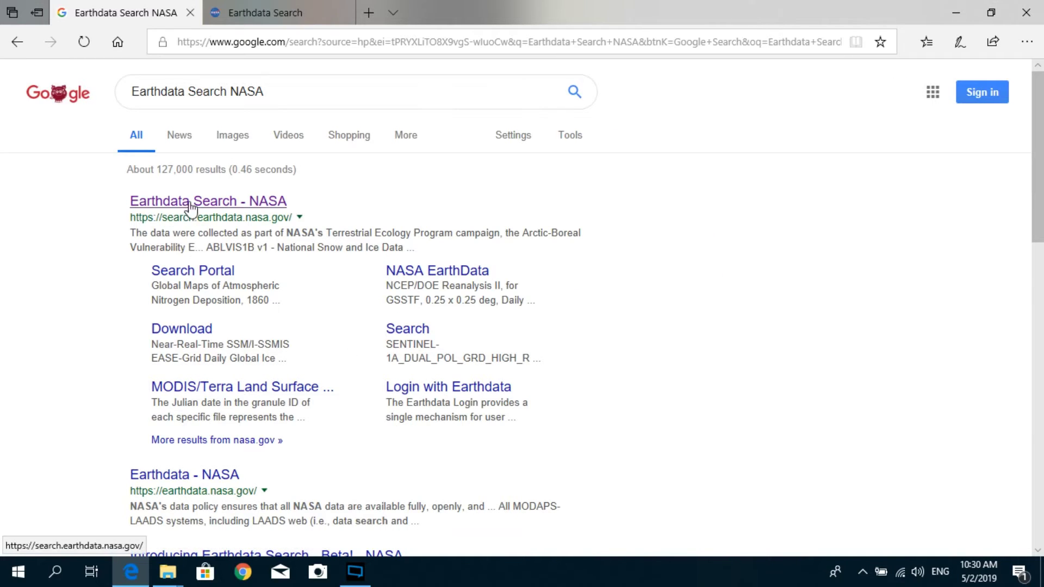
Open the Earthdata Search - NASA site, collapse Matching Collections and show the Spatial choices.
{"action": "left_click", "coordinate": [229, 204]}
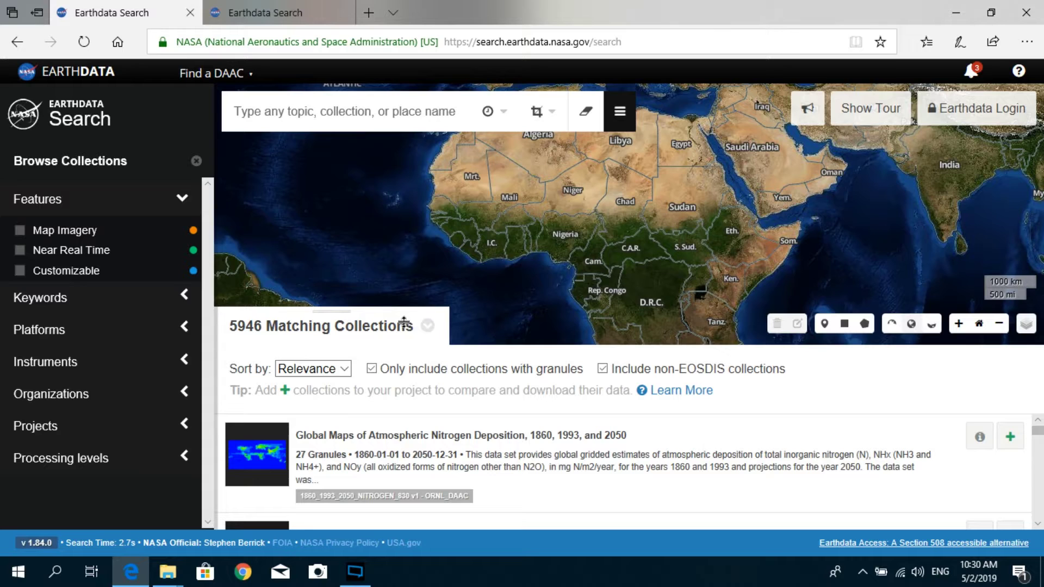
{"action": "left_click", "coordinate": [428, 328]}
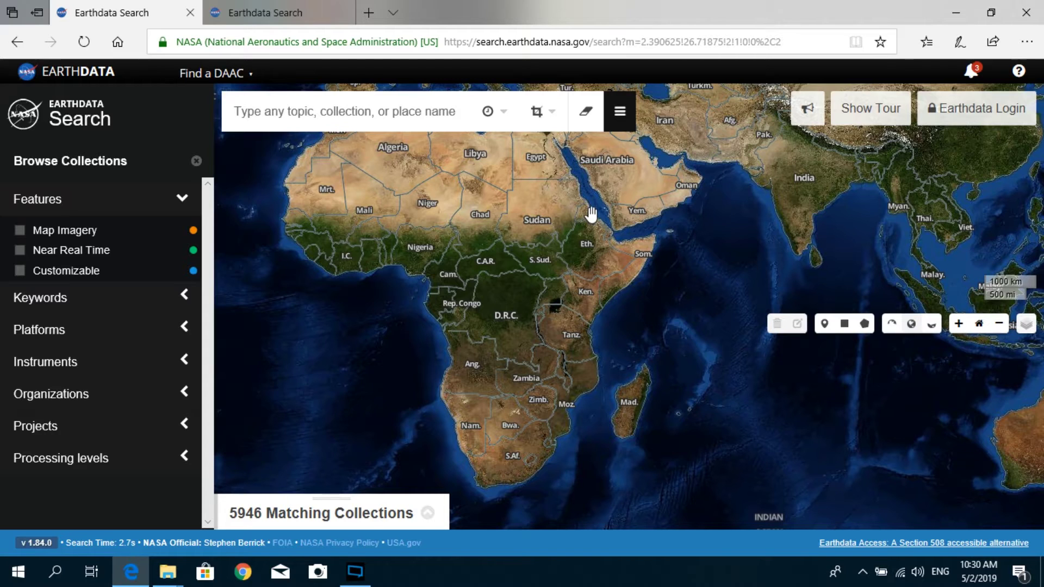
{"action": "left_click", "coordinate": [553, 114]}
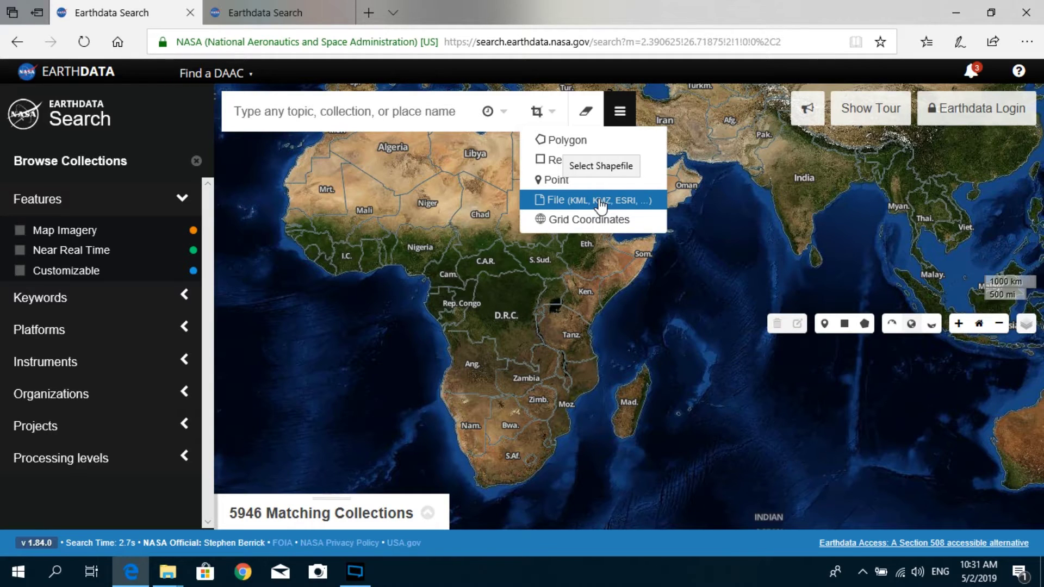
Filter the collections by the ASTER instrument, leaving 45 matches.
{"action": "left_click", "coordinate": [136, 495]}
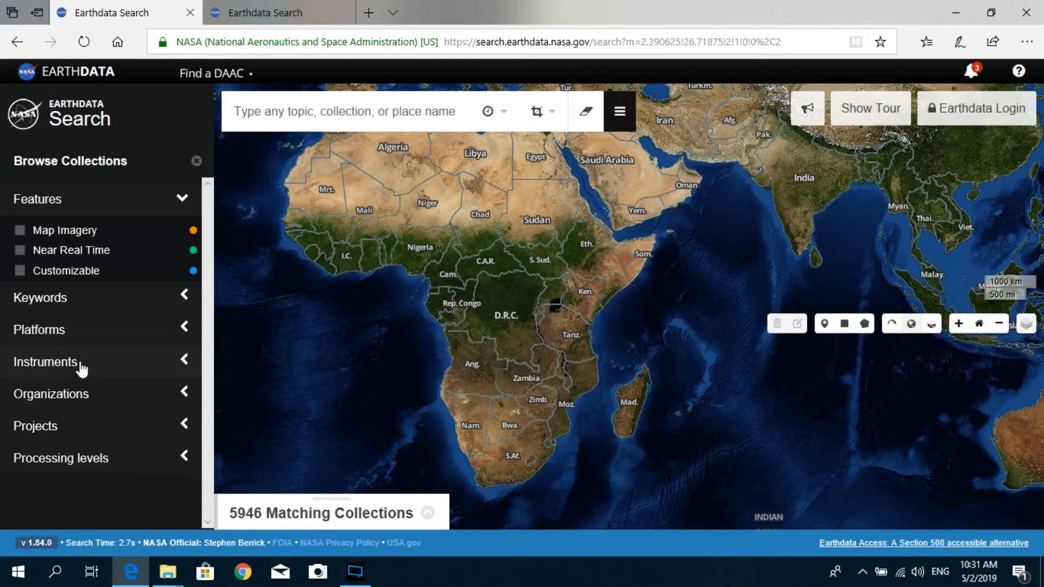
{"action": "left_click", "coordinate": [57, 364]}
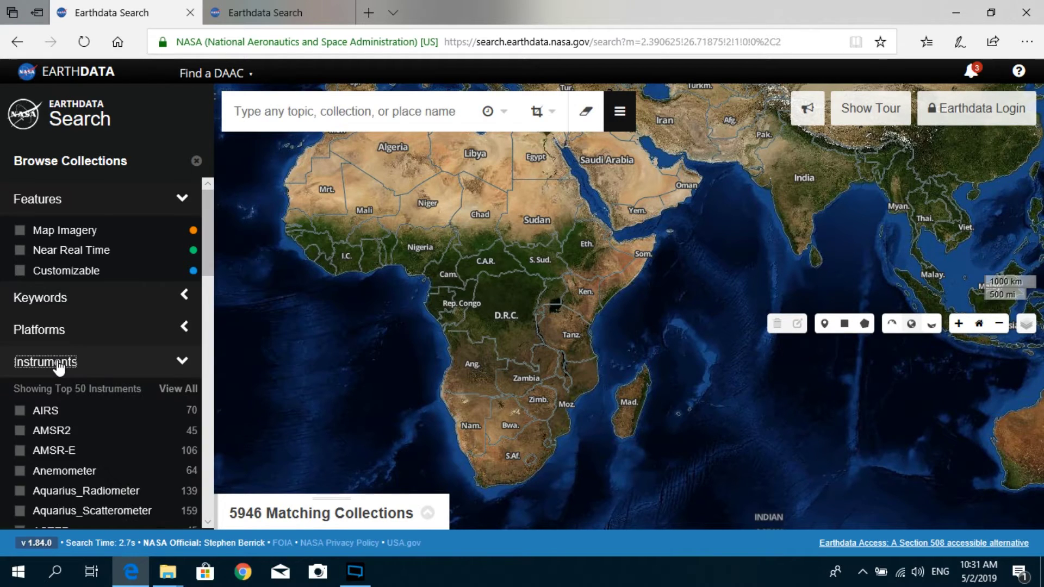
{"action": "scroll", "coordinate": [130, 430], "scroll_direction": "down", "scroll_amount": 3}
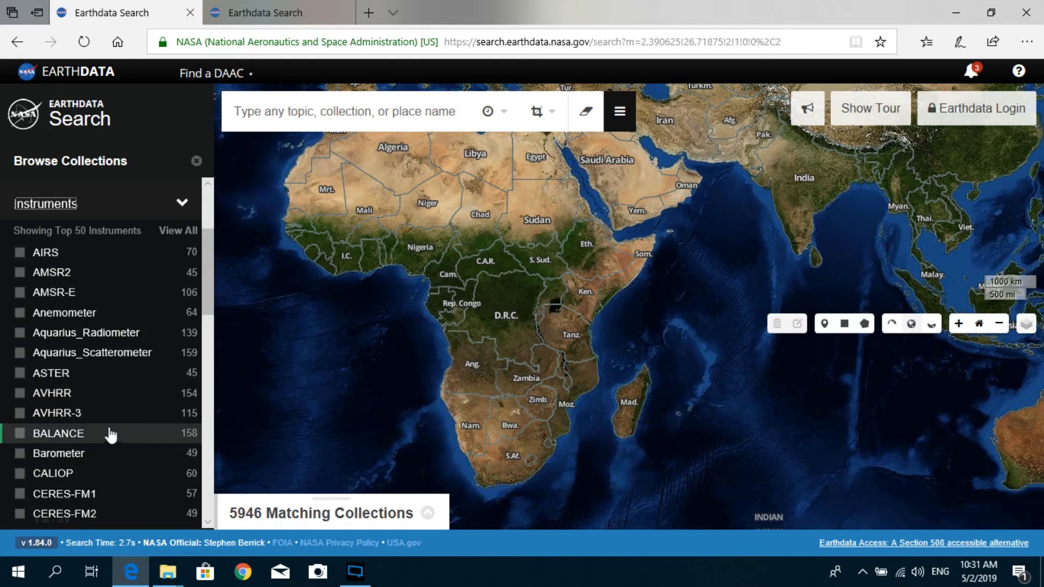
{"action": "left_click", "coordinate": [20, 373]}
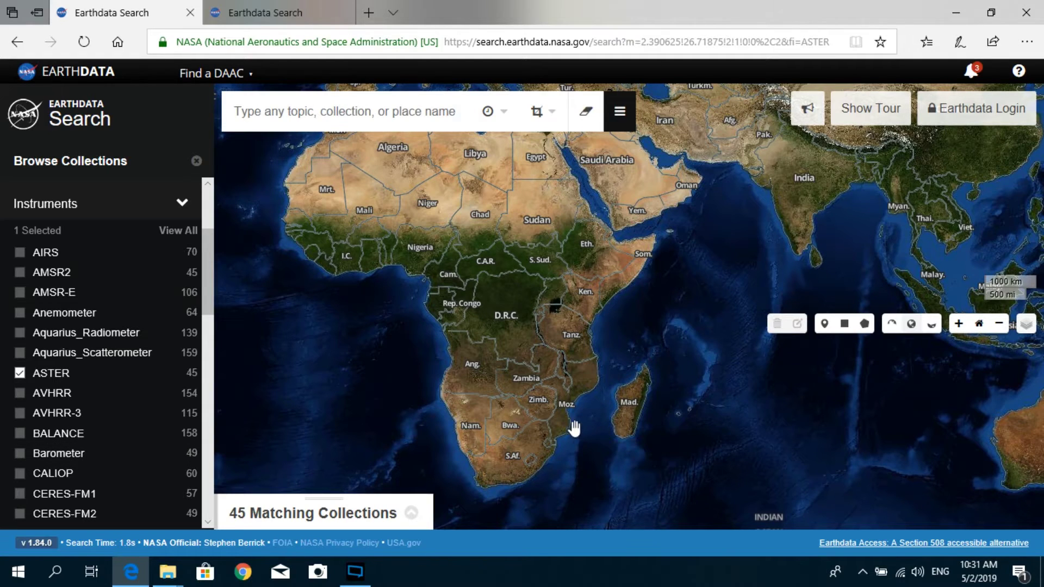
Pan and zoom the map in on the Cape Town coastline of South Africa.
{"action": "left_click_drag", "start_coordinate": [525, 487], "coordinate": [534, 331]}
{"action": "scroll", "coordinate": [533, 331], "scroll_direction": "up", "scroll_amount": 1}
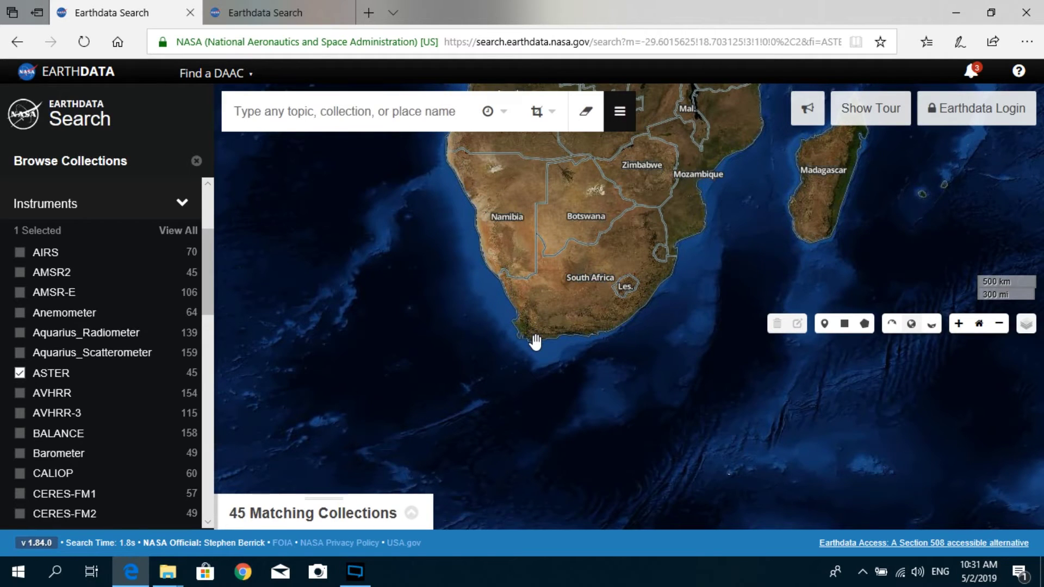
{"action": "scroll", "coordinate": [534, 338], "scroll_direction": "up", "scroll_amount": 1}
{"action": "scroll", "coordinate": [535, 348], "scroll_direction": "up", "scroll_amount": 1}
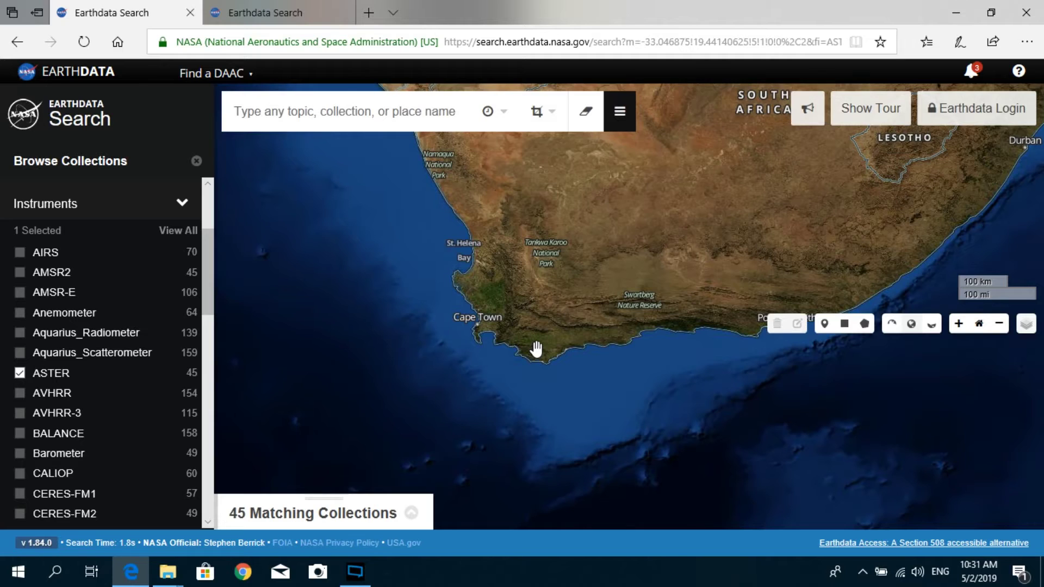
{"action": "scroll", "coordinate": [535, 348], "scroll_direction": "up", "scroll_amount": 2}
{"action": "scroll", "coordinate": [535, 348], "scroll_direction": "down", "scroll_amount": 2}
{"action": "scroll", "coordinate": [535, 348], "scroll_direction": "up", "scroll_amount": 1}
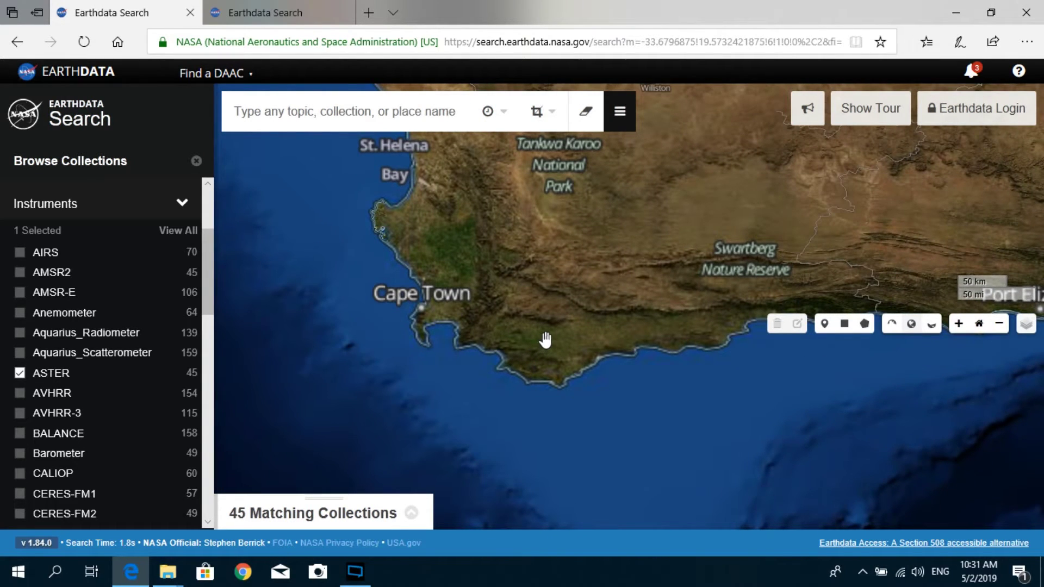
Draw a rectangular spatial search area around Cape Town, leaving 26 collections.
{"action": "left_click", "coordinate": [551, 113]}
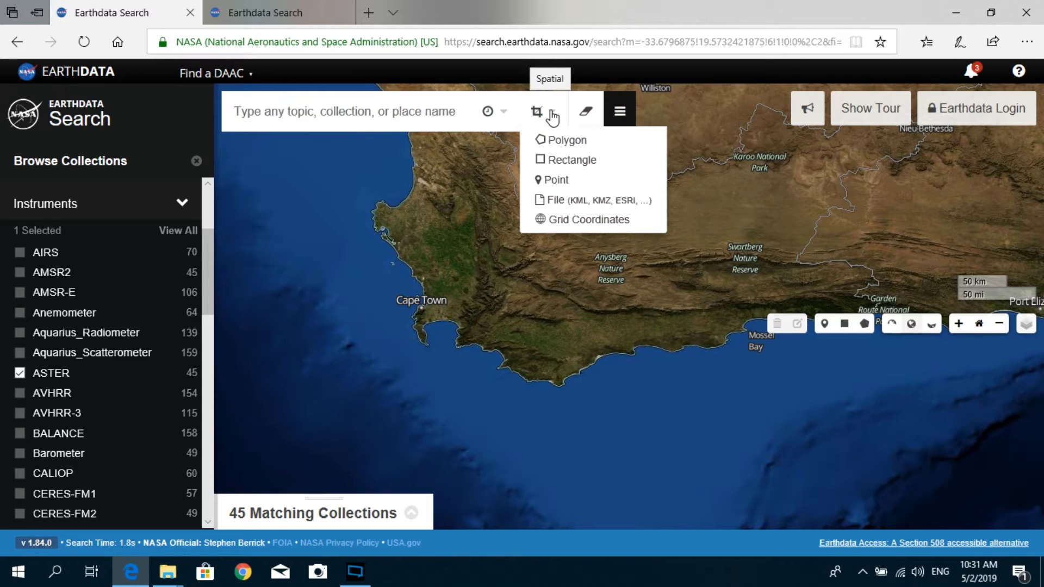
{"action": "left_click", "coordinate": [575, 163]}
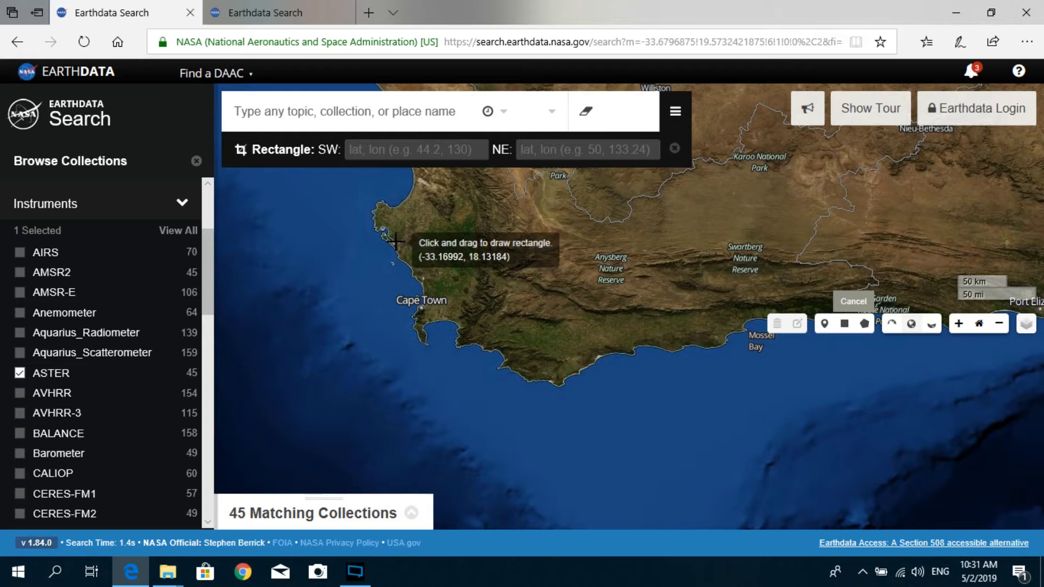
{"action": "left_click_drag", "start_coordinate": [394, 241], "coordinate": [535, 374]}
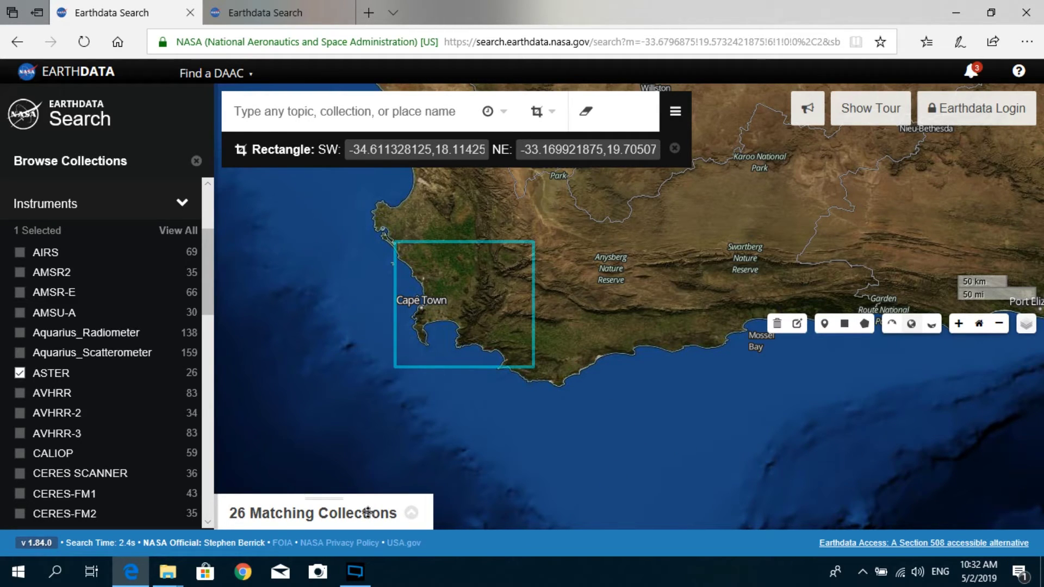
Expand the 26 collections and open the ASTER Global Digital Elevation Model V002 granules.
{"action": "left_click", "coordinate": [412, 513]}
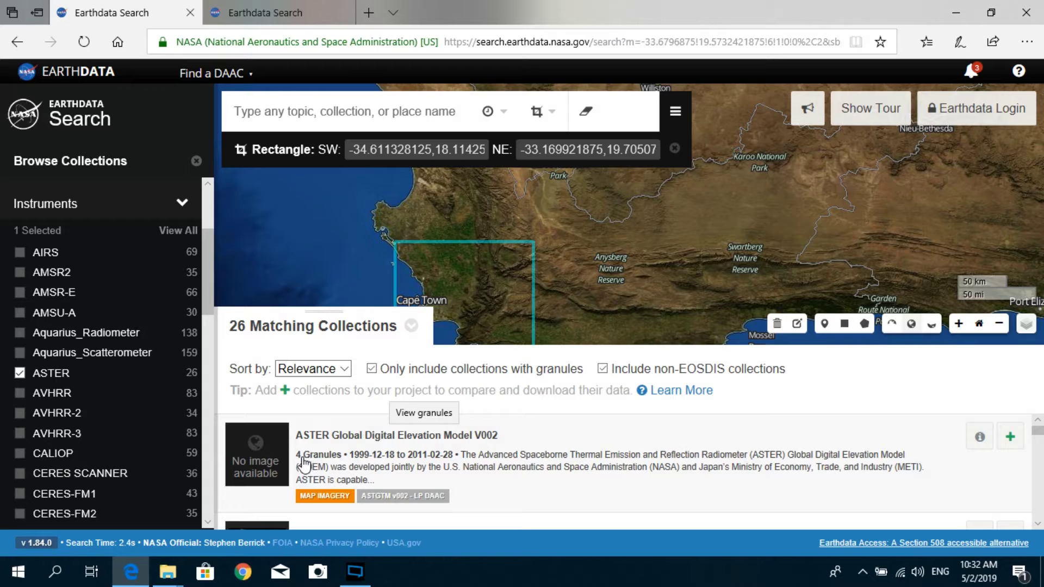
{"action": "left_click", "coordinate": [386, 438]}
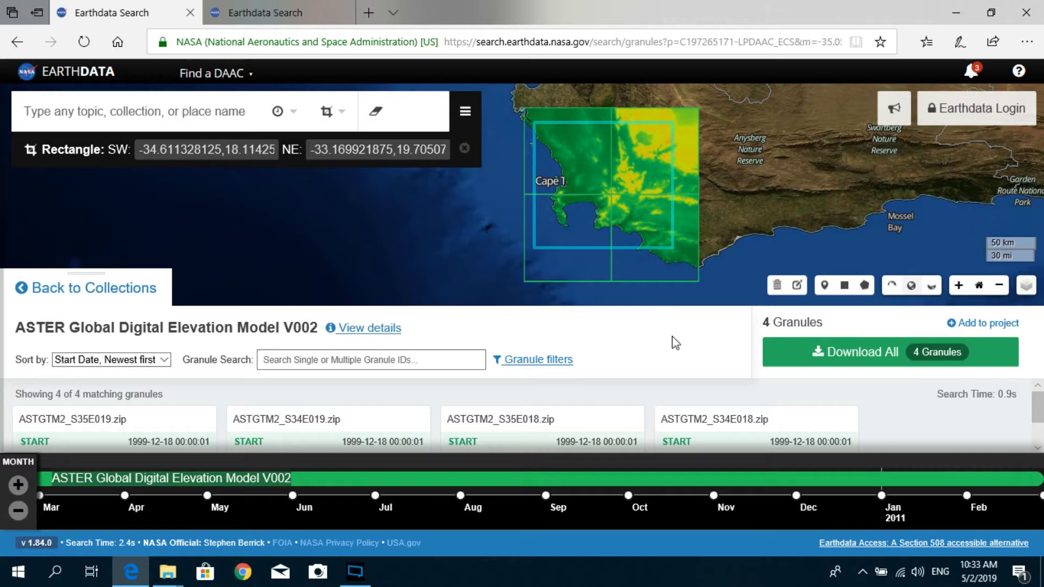
Select granule ASTGTM2_S34E019.zip, covering 1999-12-18 to 2011-02-28.
{"action": "left_click", "coordinate": [662, 230]}
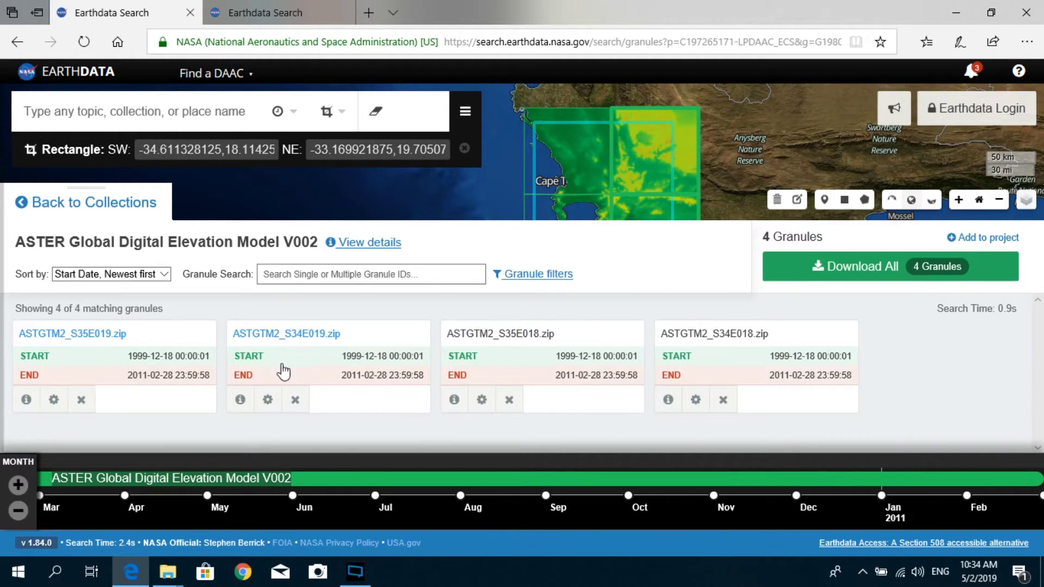
{"action": "left_click", "coordinate": [324, 334]}
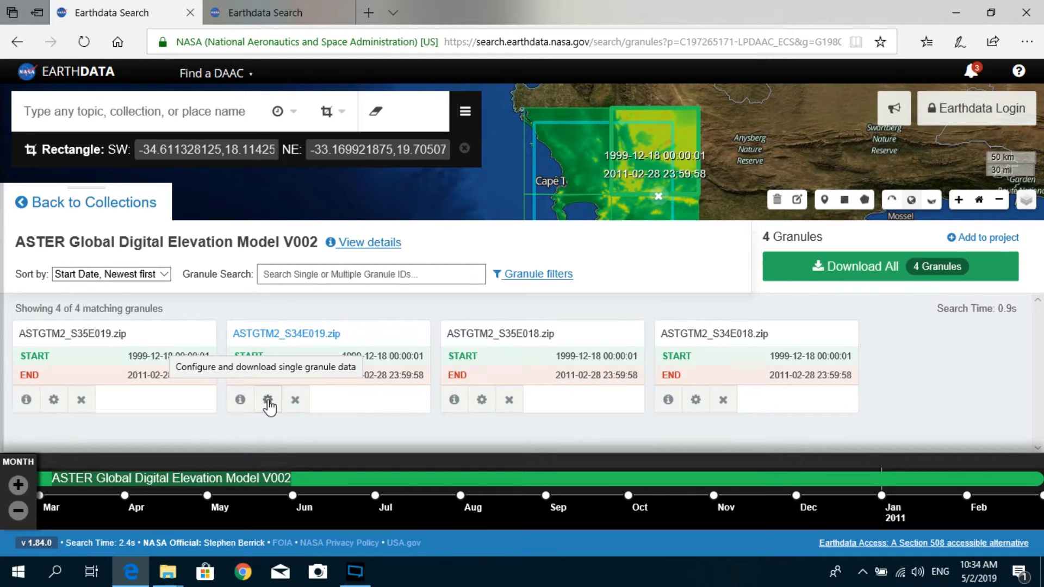
Start a single-granule download of ASTGTM2_S34E019.zip, reaching the 15.9 MB review page.
{"action": "left_click", "coordinate": [268, 401]}
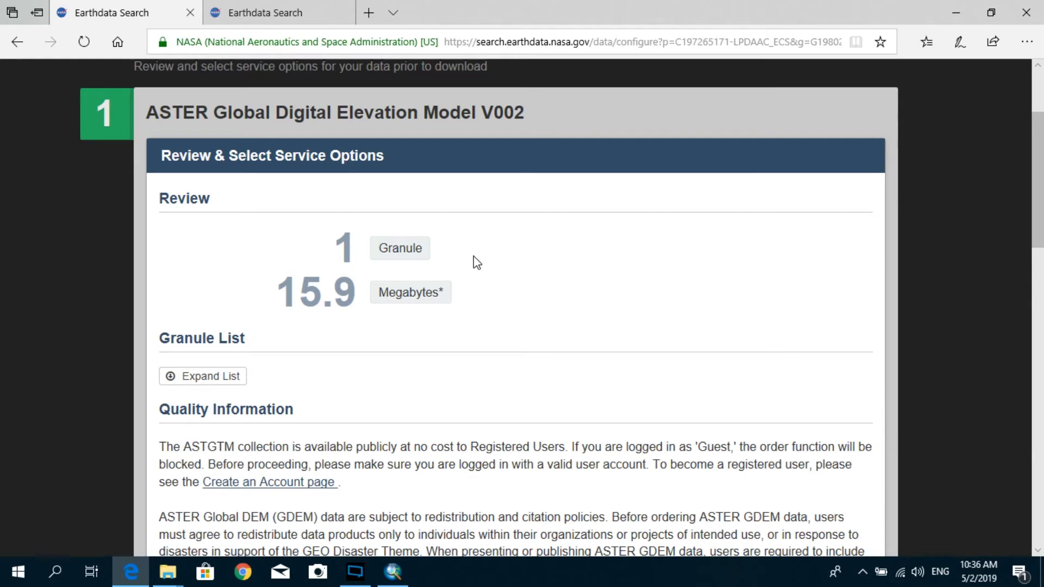
Highlight the order summary: 1 granule, 15.9 megabytes.
{"action": "left_click_drag", "start_coordinate": [423, 248], "coordinate": [330, 247]}
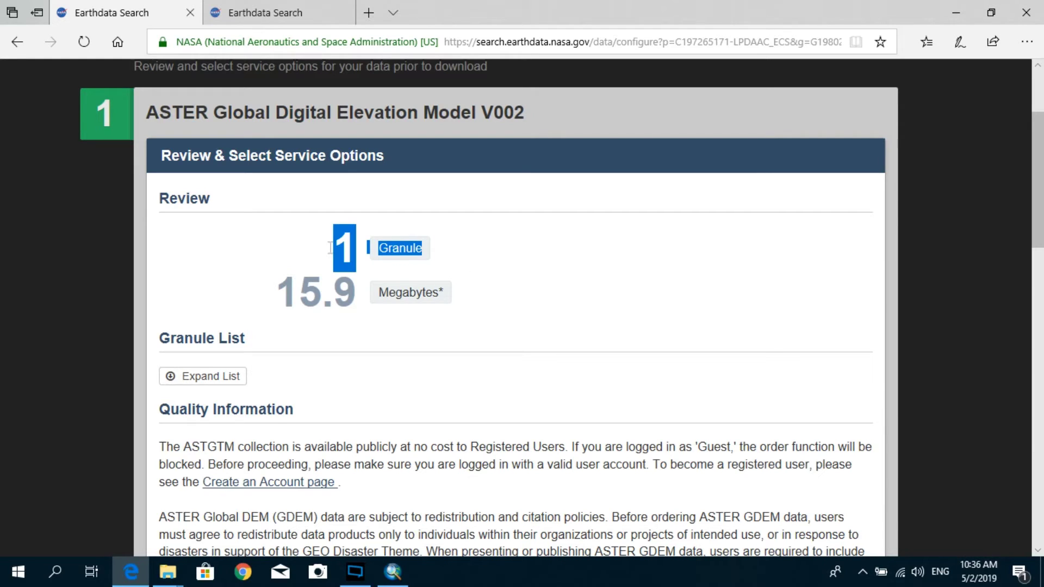
{"action": "left_click_drag", "start_coordinate": [439, 293], "coordinate": [270, 303]}
{"action": "scroll", "coordinate": [450, 349], "scroll_direction": "down", "scroll_amount": 10}
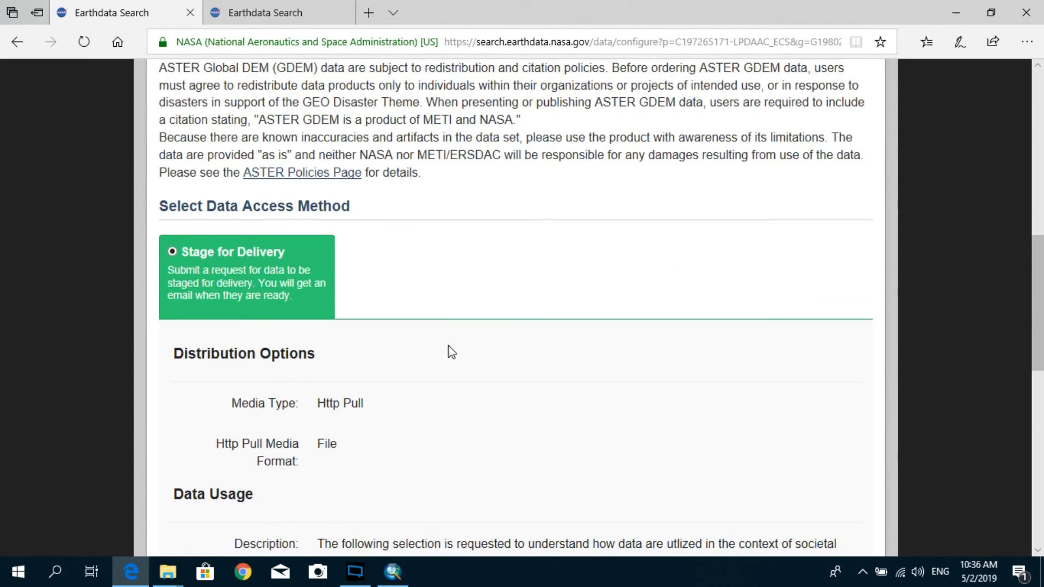
{"action": "scroll", "coordinate": [432, 227], "scroll_direction": "down", "scroll_amount": 2}
{"action": "scroll", "coordinate": [432, 227], "scroll_direction": "down", "scroll_amount": 5}
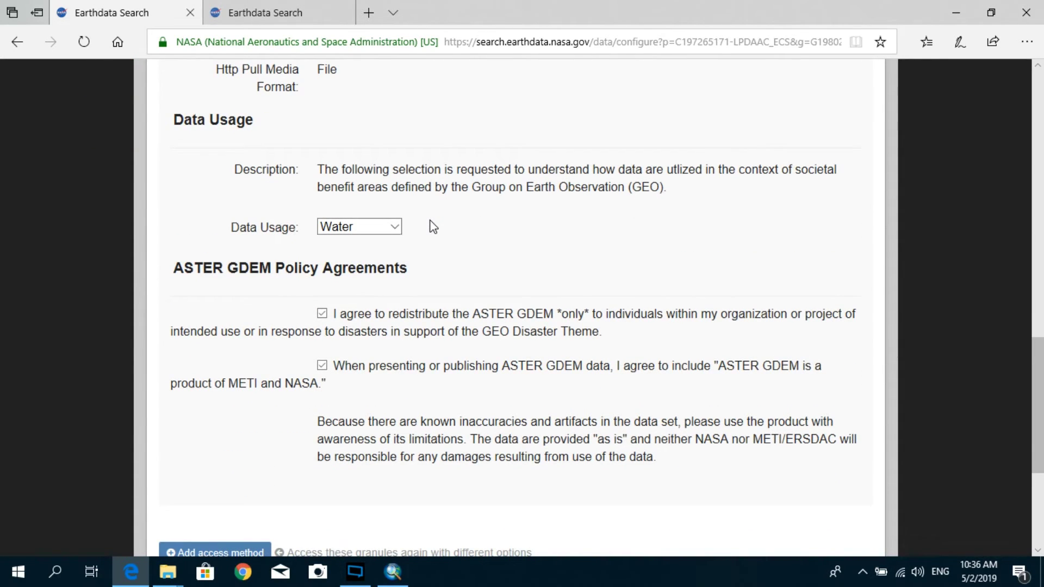
Set the order's data usage to Water.
{"action": "left_click", "coordinate": [388, 228]}
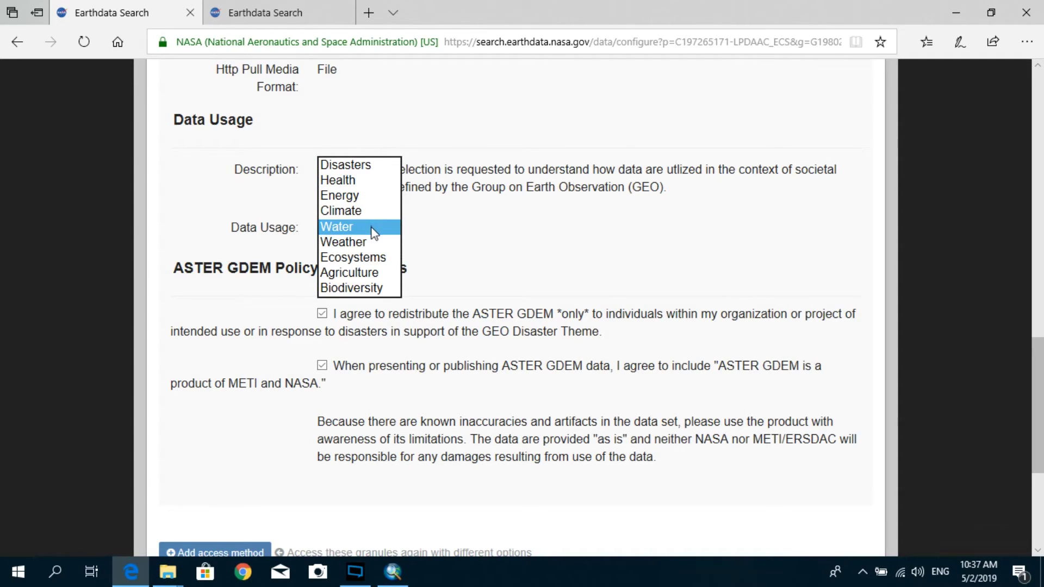
{"action": "left_click", "coordinate": [344, 227]}
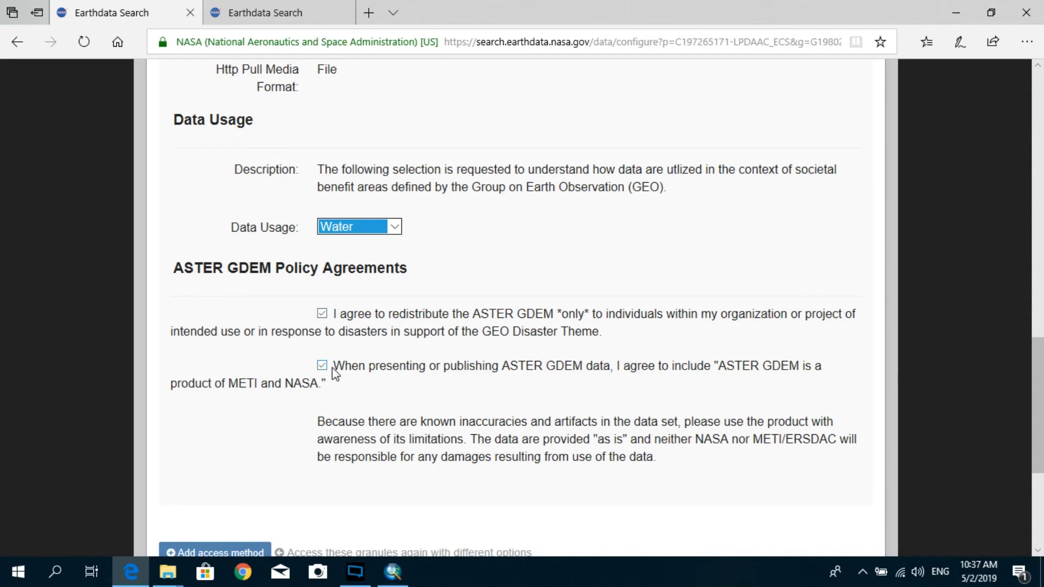
{"action": "scroll", "coordinate": [478, 366], "scroll_direction": "down", "scroll_amount": 4}
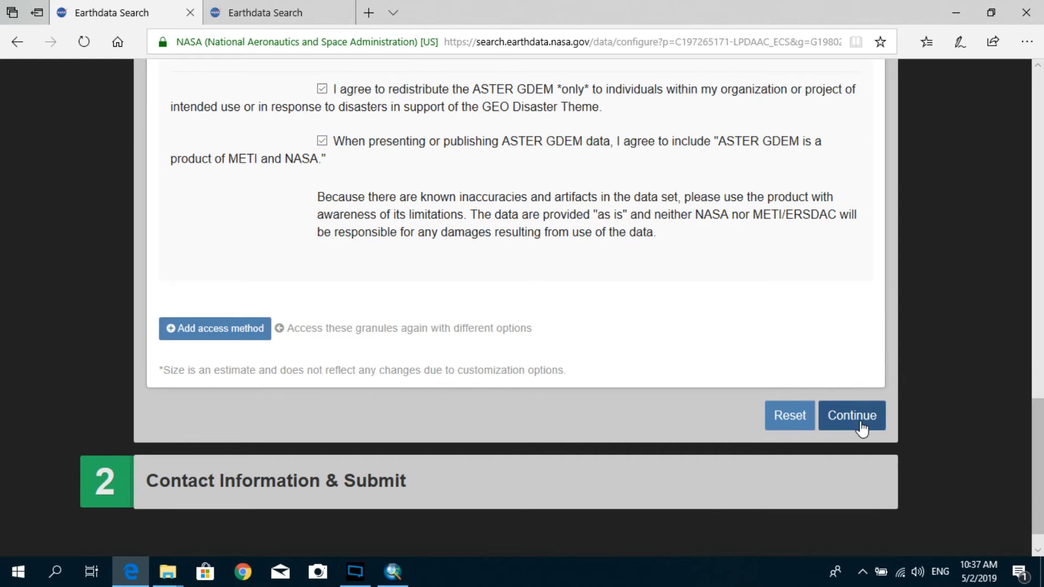
Continue to the Contact Information & Submit section of the order.
{"action": "left_click", "coordinate": [862, 427]}
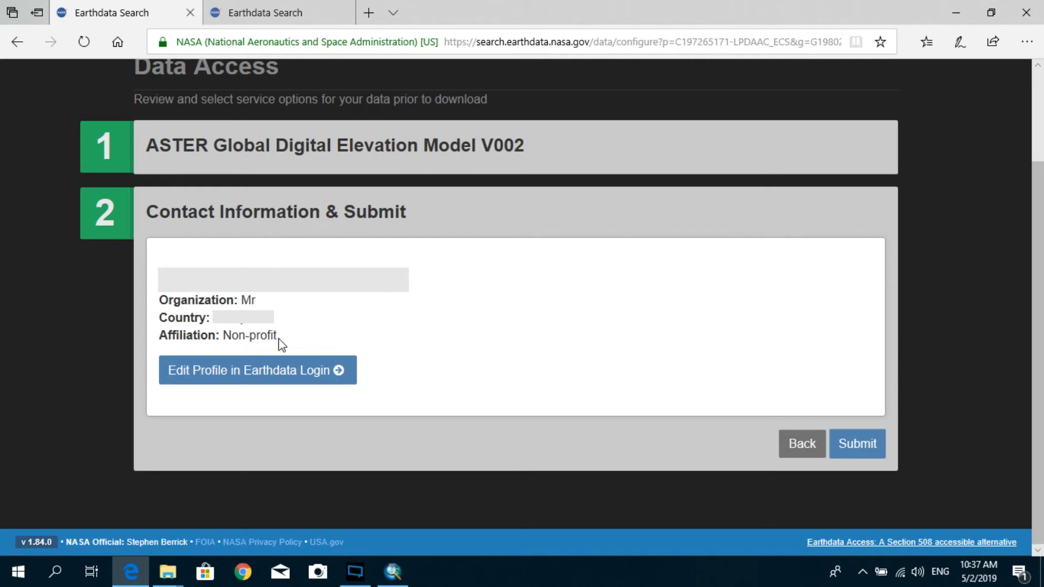
Submit the ASTER GDEM V002 order and review its Processing status and resource links.
{"action": "left_click", "coordinate": [863, 454]}
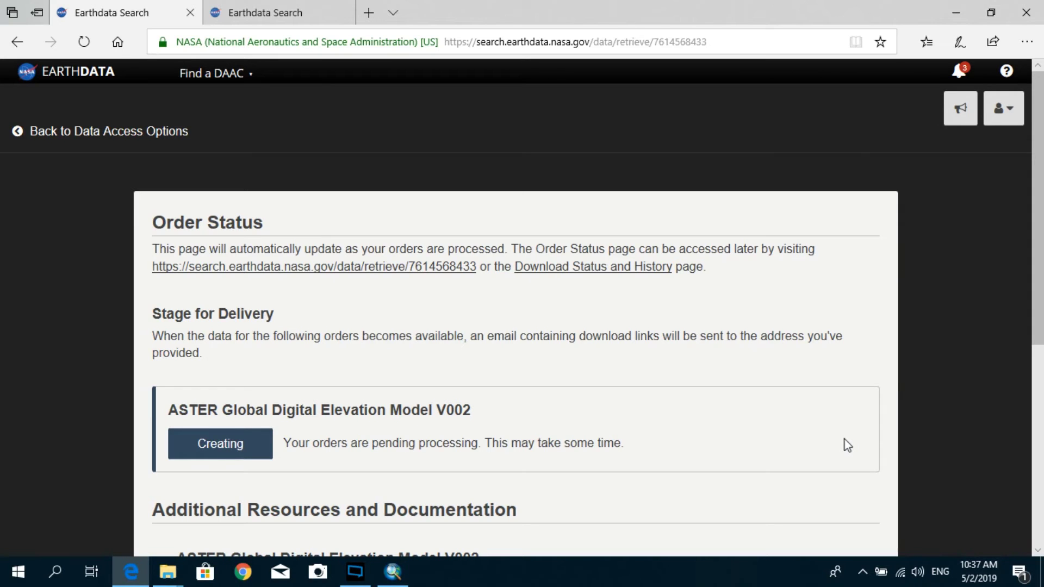
{"action": "scroll", "coordinate": [847, 446], "scroll_direction": "down", "scroll_amount": 3}
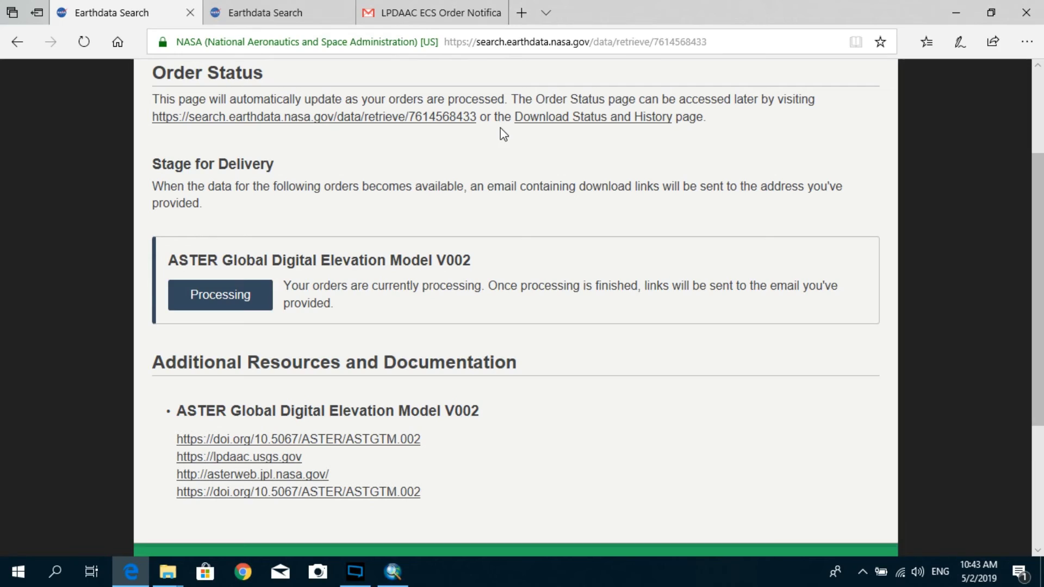
Read the LPDAAC ECS Order Notification email's download instructions in Gmail.
{"action": "left_click", "coordinate": [423, 14]}
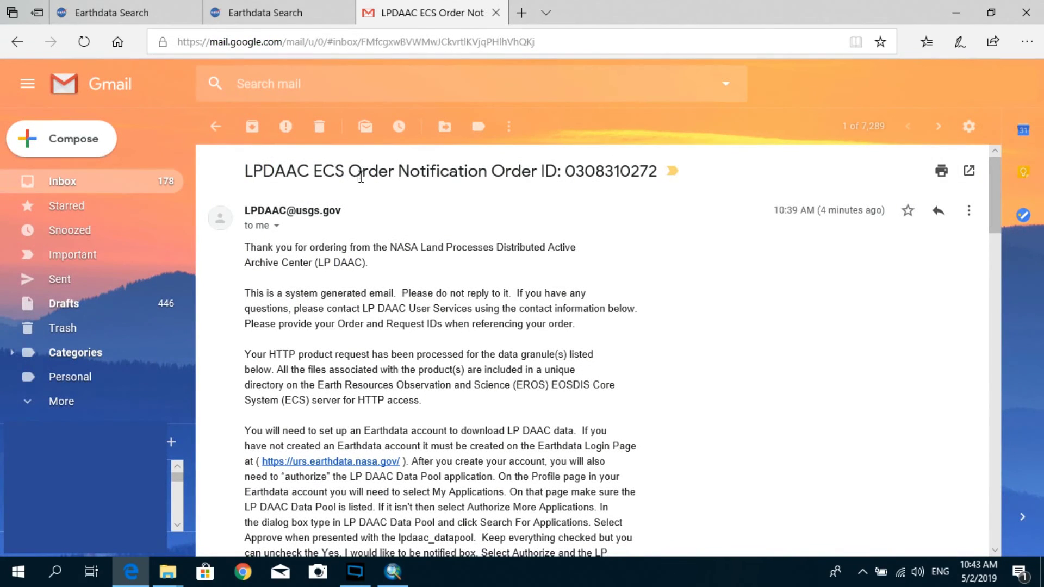
{"action": "scroll", "coordinate": [389, 228], "scroll_direction": "down", "scroll_amount": 15}
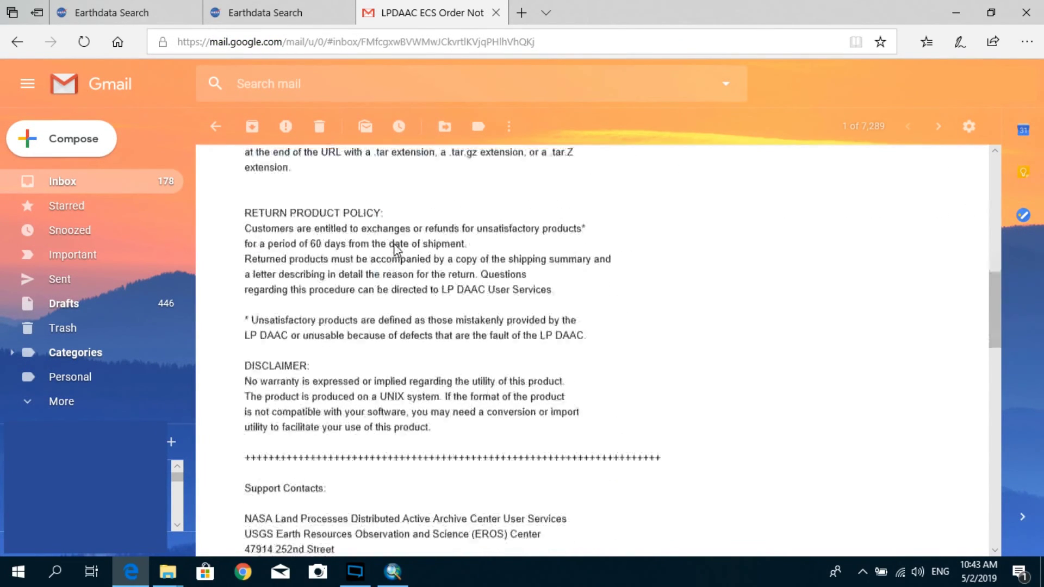
{"action": "scroll", "coordinate": [395, 246], "scroll_direction": "down", "scroll_amount": 2}
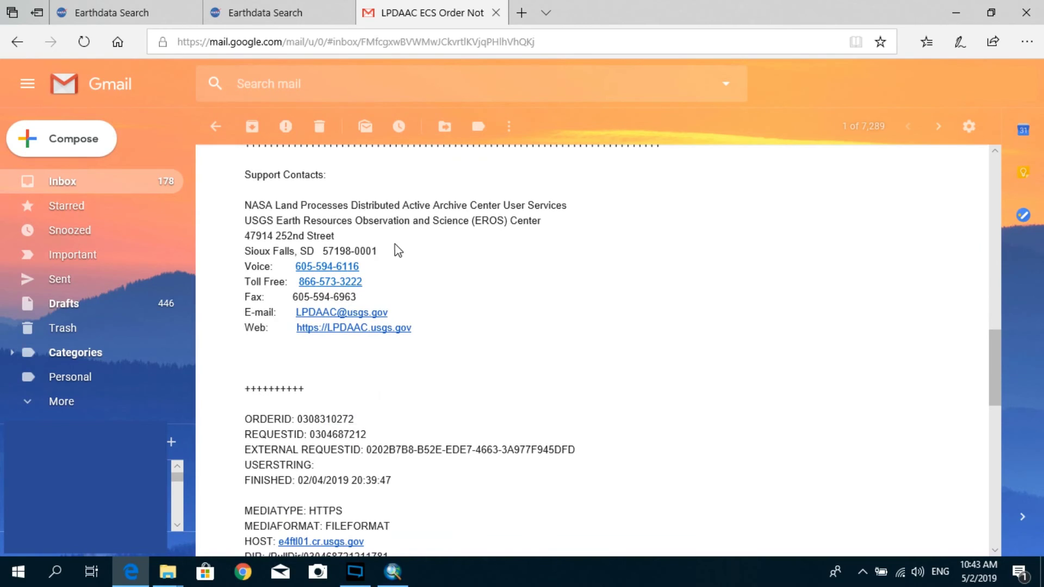
{"action": "scroll", "coordinate": [399, 251], "scroll_direction": "up", "scroll_amount": 12}
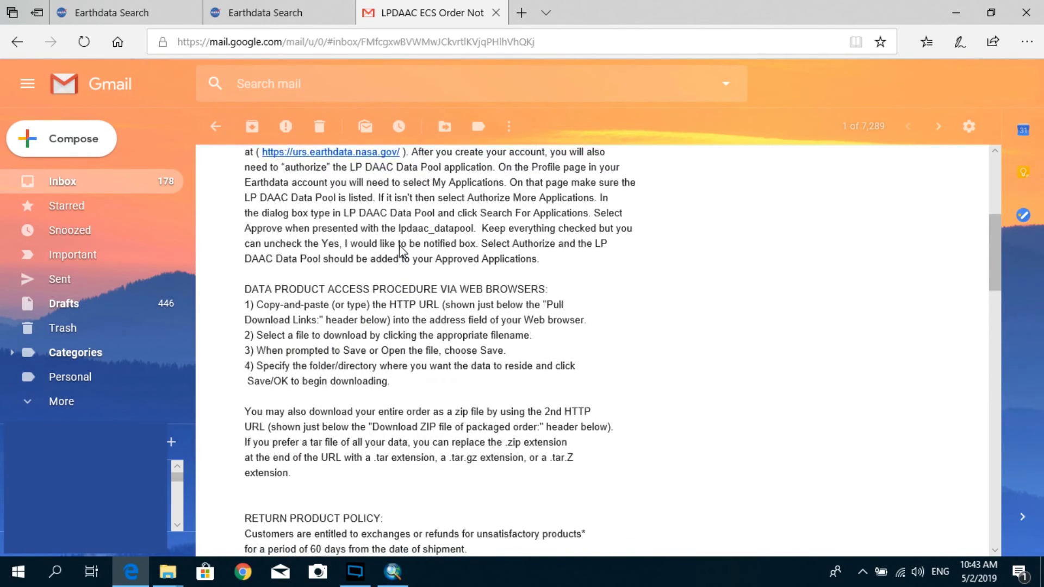
{"action": "scroll", "coordinate": [402, 251], "scroll_direction": "up", "scroll_amount": 5}
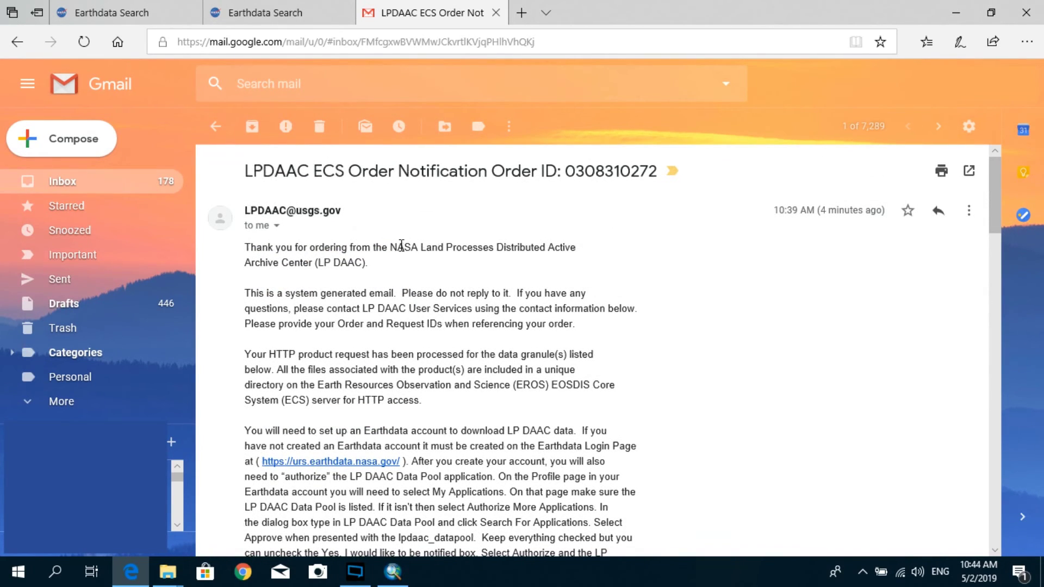
{"action": "scroll", "coordinate": [401, 246], "scroll_direction": "down", "scroll_amount": 15}
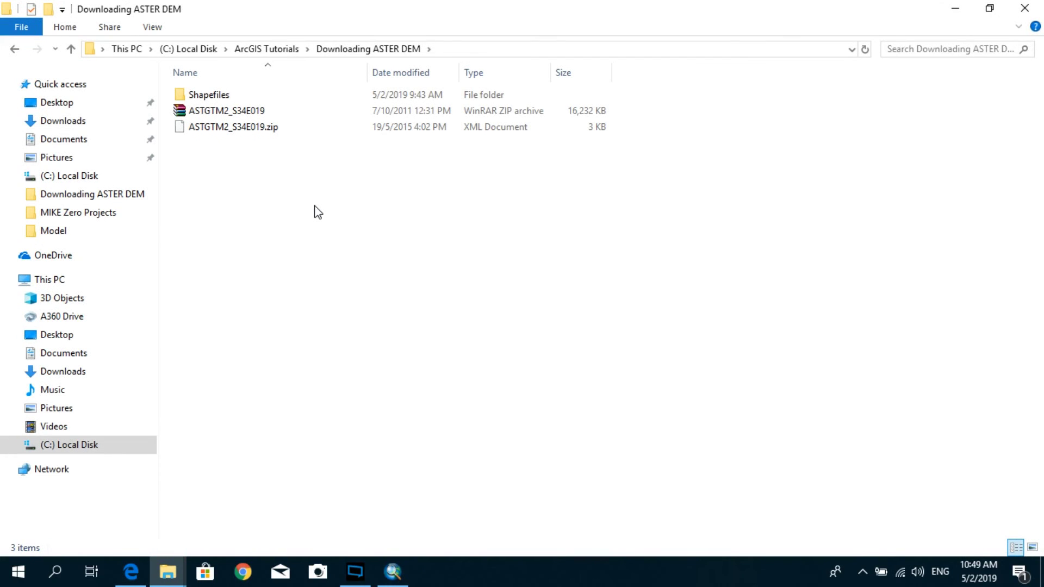
Extract the ASTGTM2_S34E019 archive into its folder and select the resulting _dem TIF.
{"action": "left_click", "coordinate": [316, 113]}
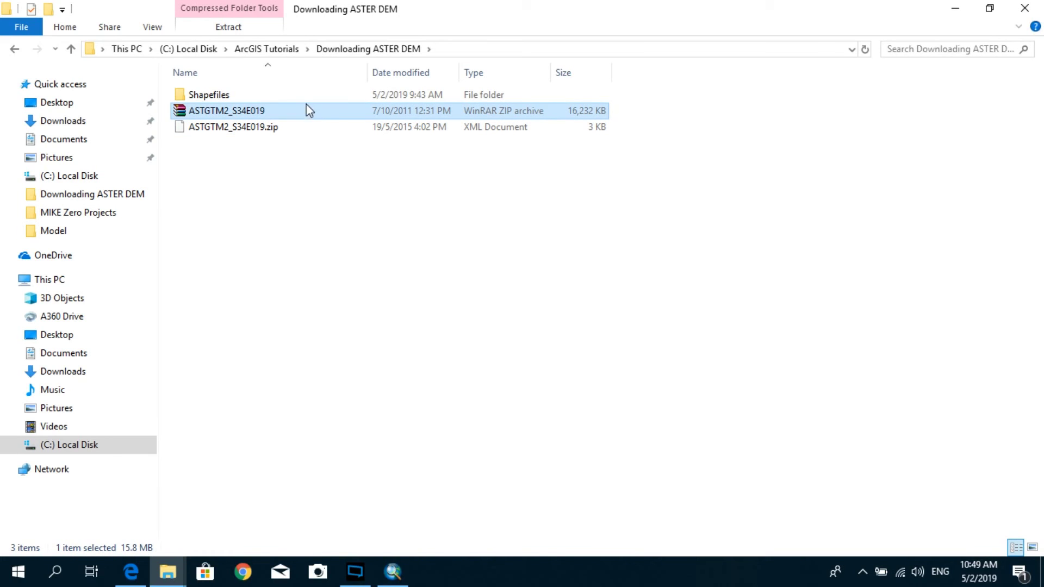
{"action": "right_click", "coordinate": [300, 111]}
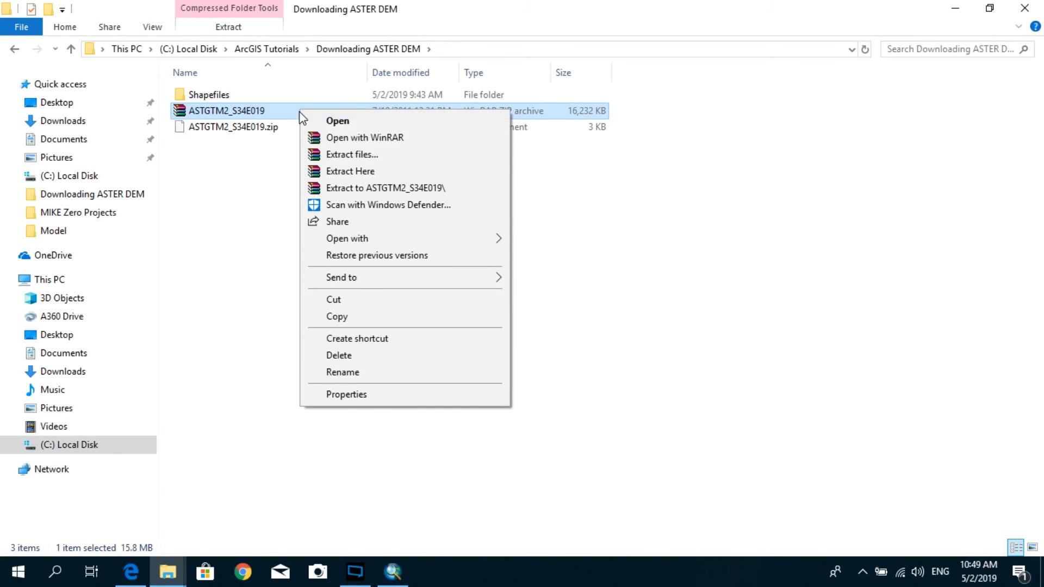
{"action": "left_click", "coordinate": [350, 171]}
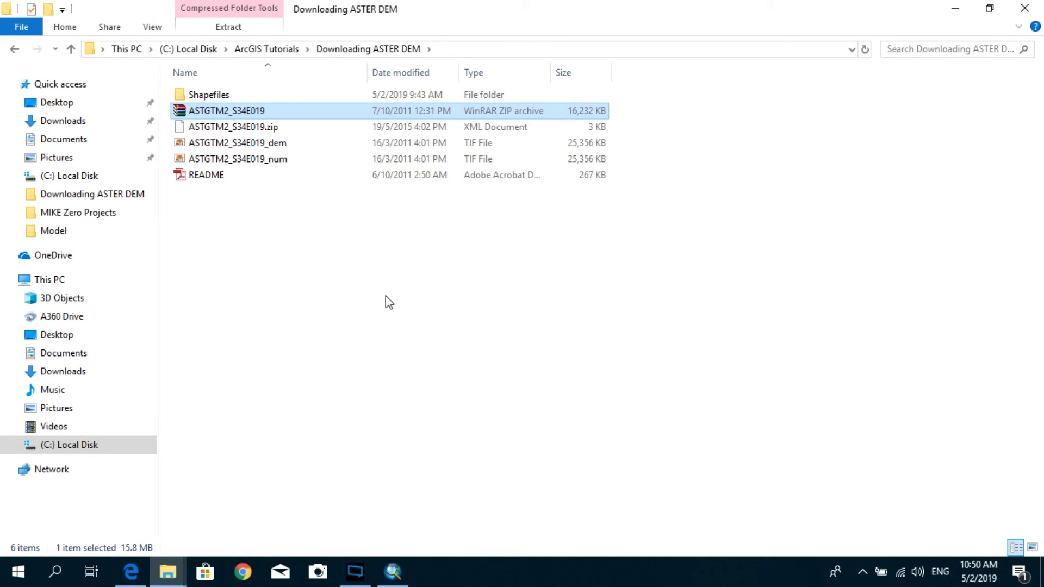
{"action": "left_click", "coordinate": [270, 150]}
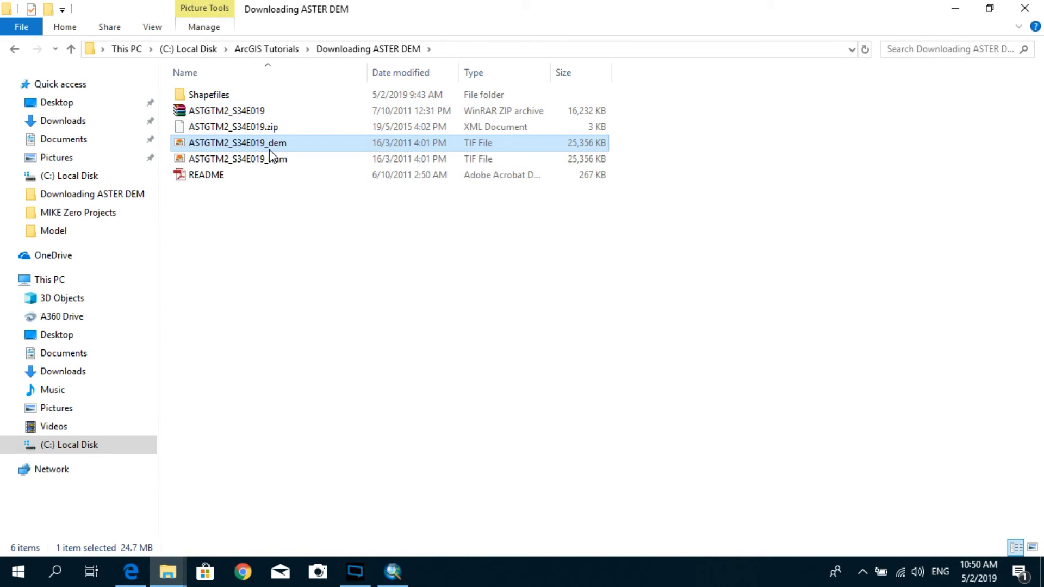
{"action": "mouse_move", "coordinate": [290, 146]}
Add ASTGTM2_S34E019_dem.tif to ArcMap without pyramids, then maximize and zoom to 1:1,000,000.
{"action": "left_click", "coordinate": [393, 572]}
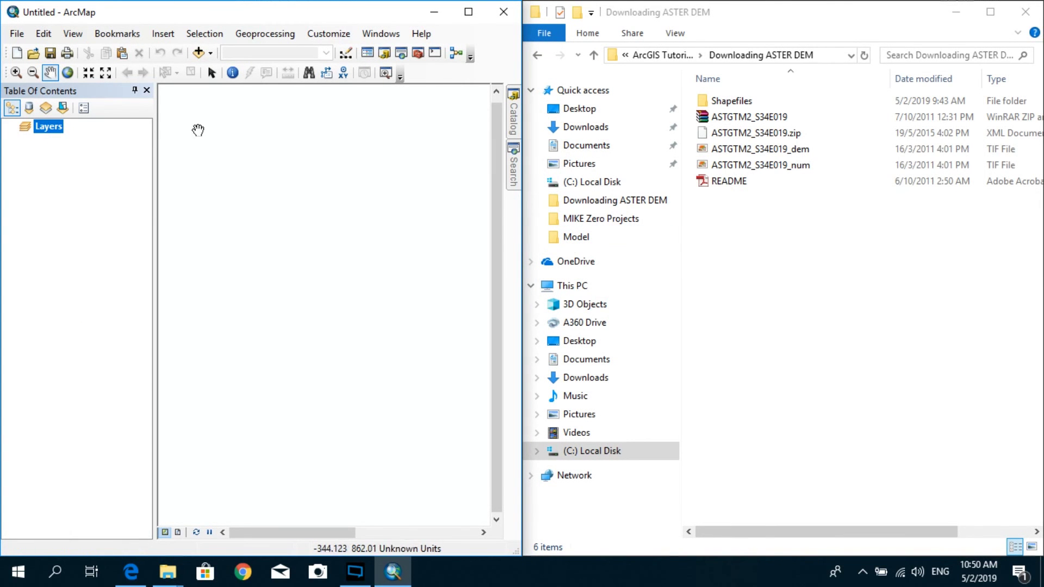
{"action": "left_click_drag", "start_coordinate": [787, 152], "coordinate": [114, 174]}
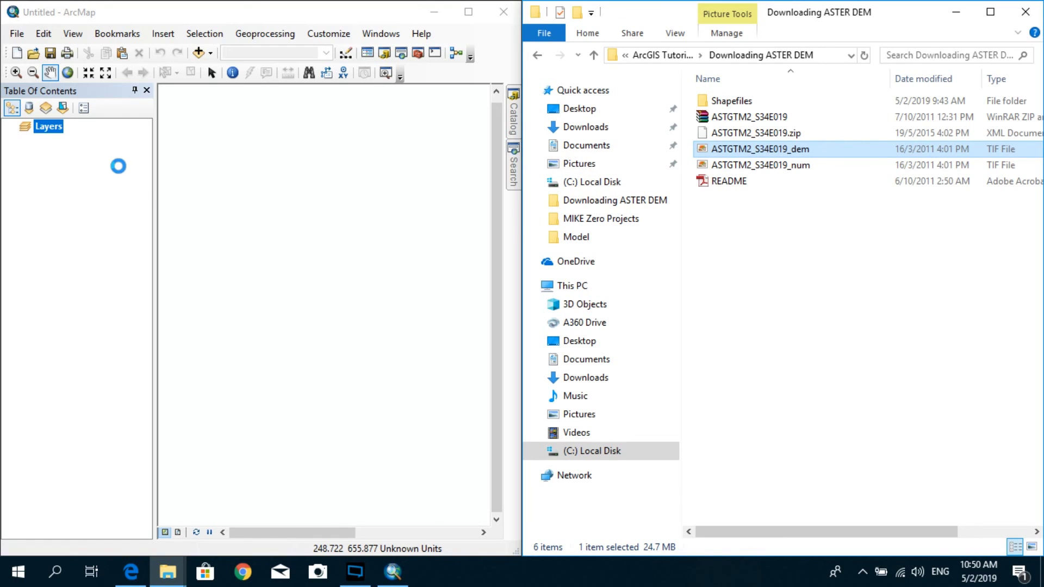
{"action": "left_click", "coordinate": [470, 194]}
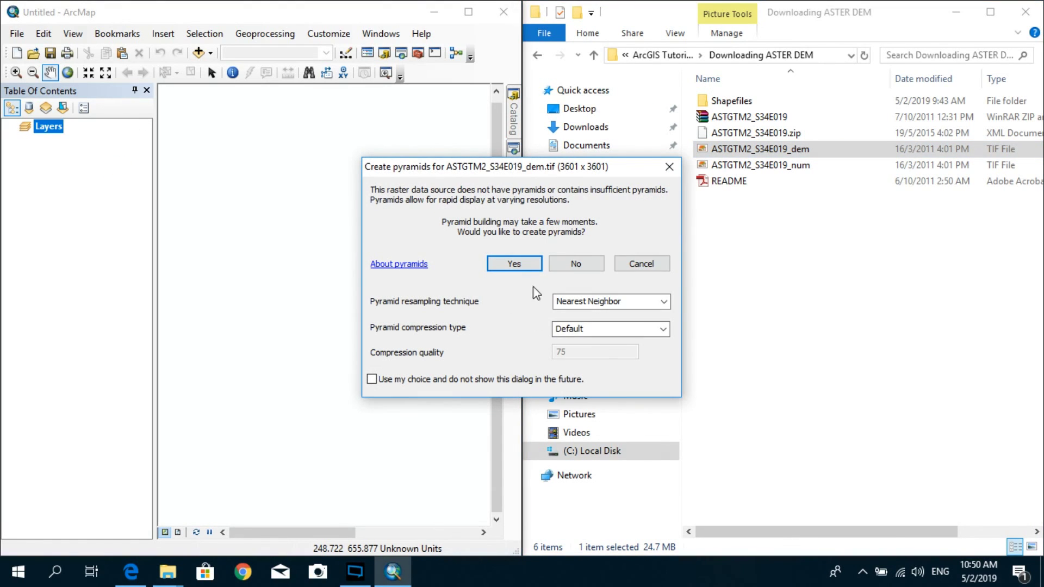
{"action": "left_click", "coordinate": [566, 264]}
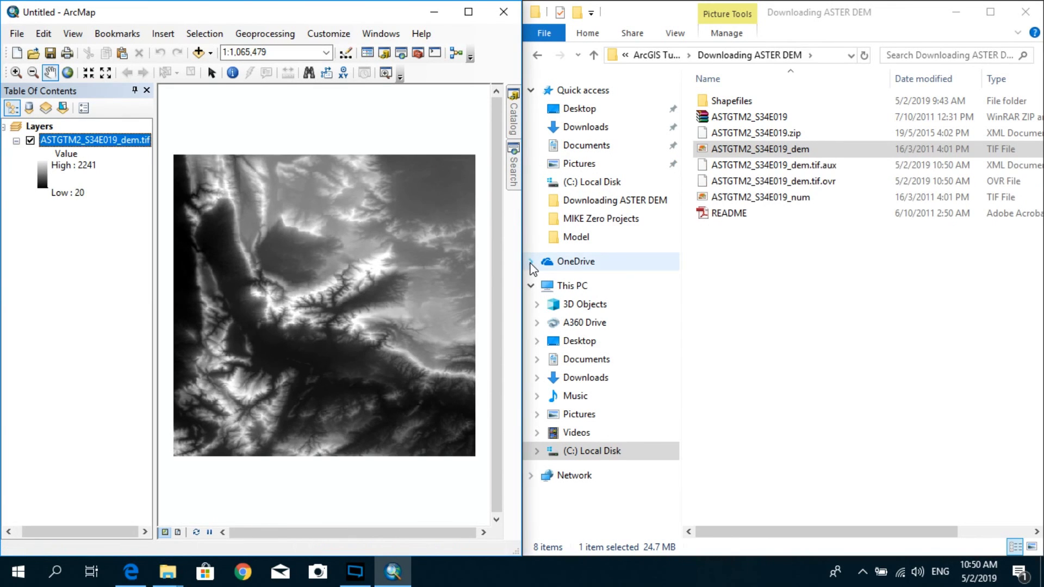
{"action": "left_click", "coordinate": [468, 11]}
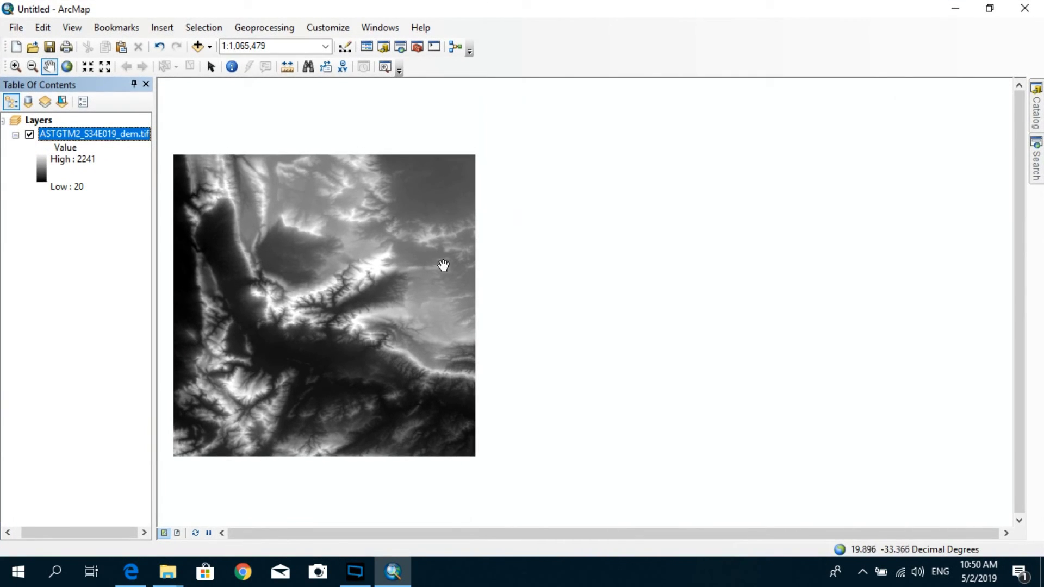
{"action": "left_click_drag", "start_coordinate": [443, 266], "coordinate": [596, 240]}
{"action": "scroll", "coordinate": [565, 272], "scroll_direction": "down", "scroll_amount": 2}
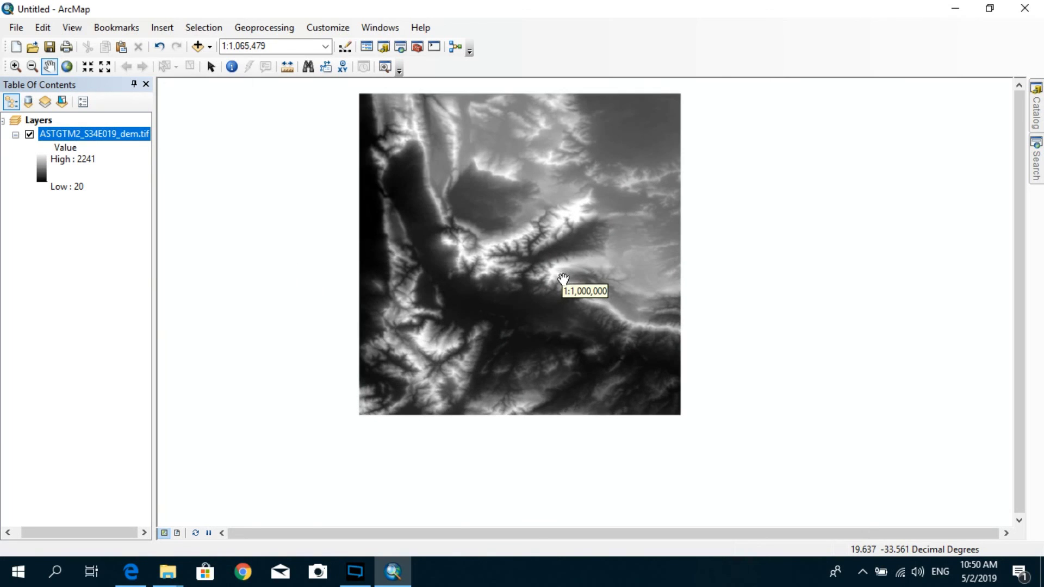
Recolour the DEM layer with the orange-yellow-green-blue colour ramp.
{"action": "left_click", "coordinate": [43, 173]}
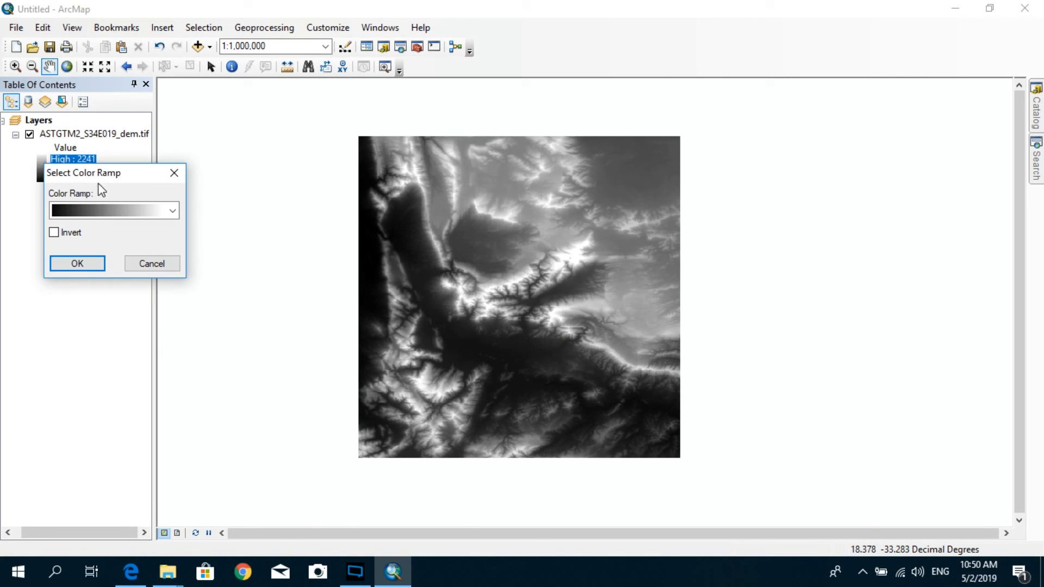
{"action": "left_click", "coordinate": [123, 211]}
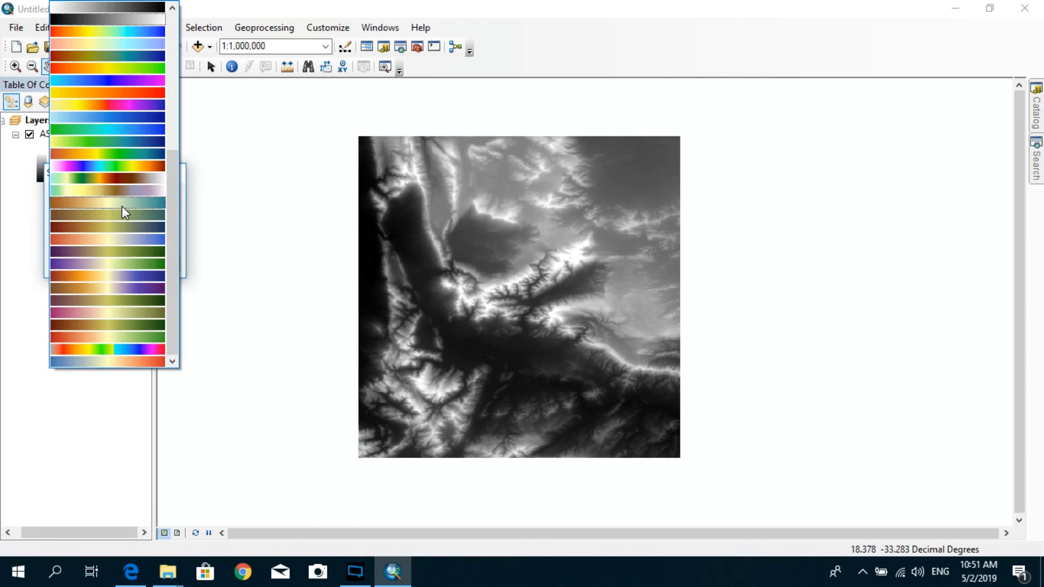
{"action": "left_click", "coordinate": [145, 155]}
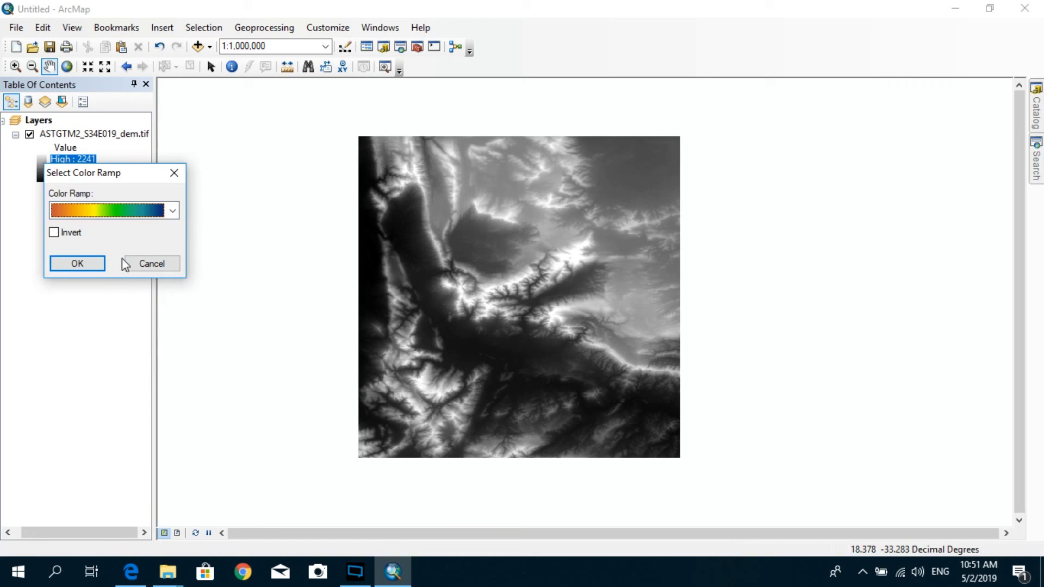
{"action": "left_click", "coordinate": [95, 268]}
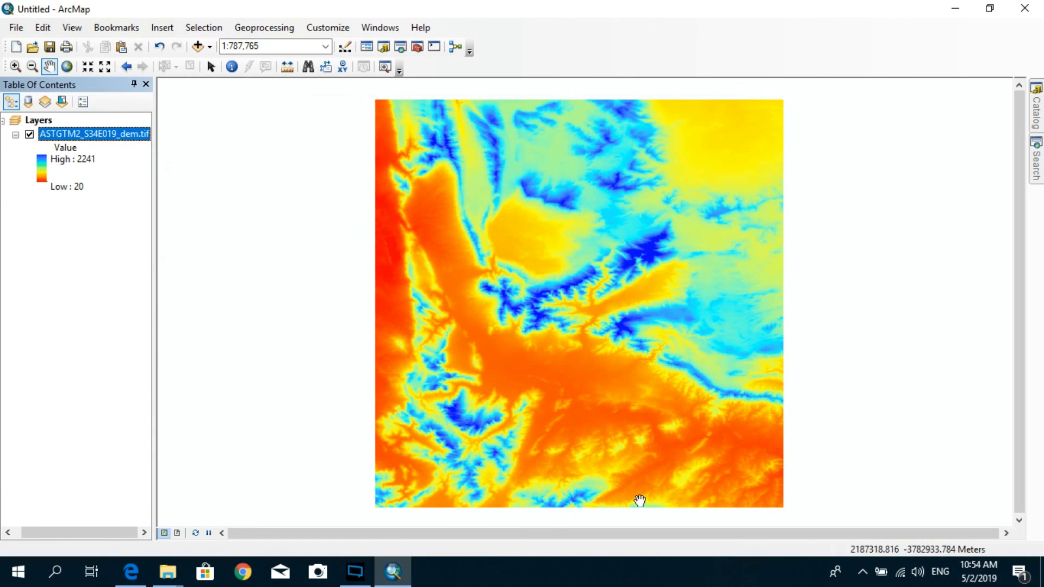